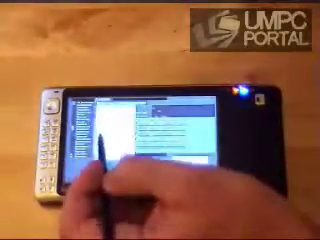
Cycle through the song's views until the channel list rows fill the screen.
{"action": "left_click", "coordinate": [104, 150]}
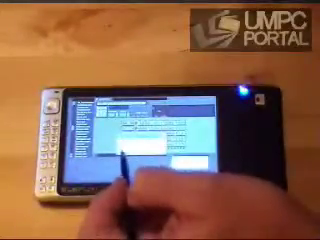
{"action": "left_click", "coordinate": [110, 148]}
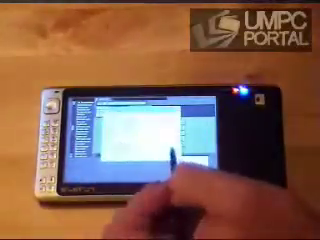
{"action": "left_click", "coordinate": [165, 155]}
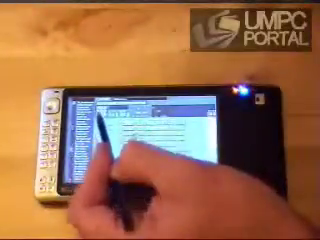
{"action": "left_click", "coordinate": [115, 140]}
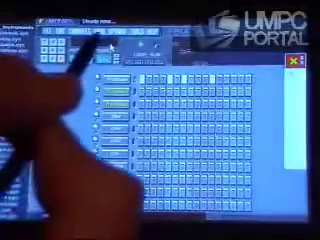
Open the note pattern window from the toolbar menu and move it left over the sequencer.
{"action": "left_click", "coordinate": [95, 35]}
{"action": "left_click", "coordinate": [120, 60]}
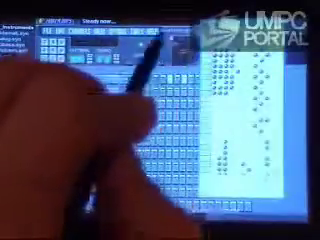
{"action": "left_click_drag", "start_coordinate": [230, 50], "coordinate": [135, 45]}
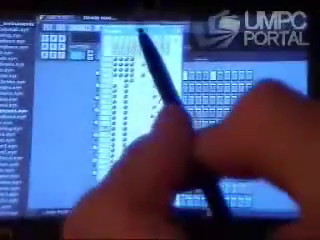
Shift the note pattern window slightly to the right.
{"action": "left_click_drag", "start_coordinate": [140, 40], "coordinate": [165, 40]}
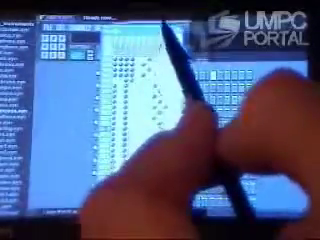